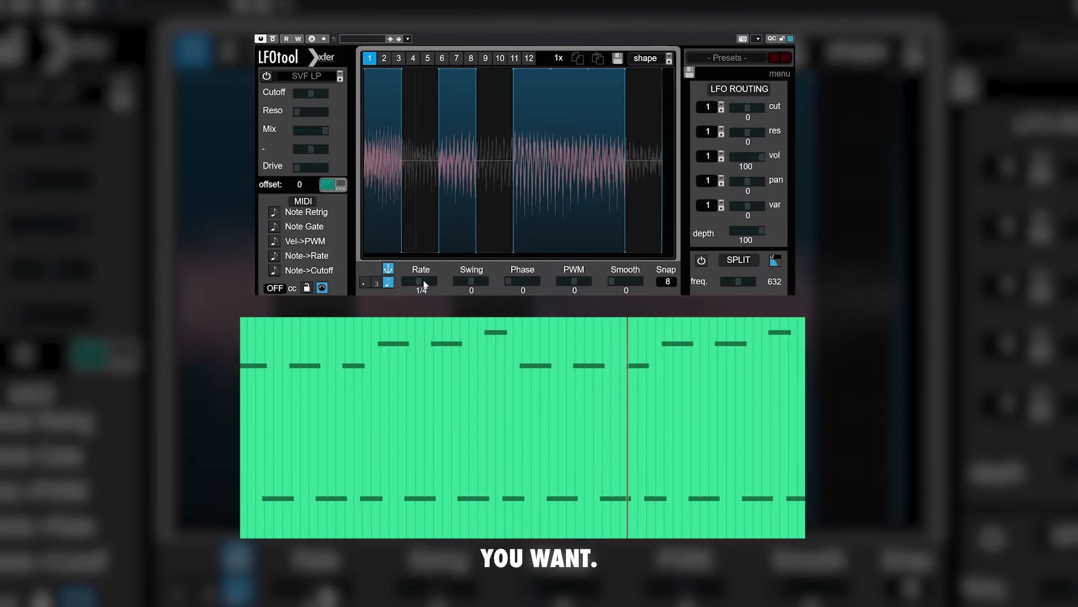
# Step: Vary the LFO rate, slowing it to 1/2 and speeding it up again
pyautogui.moveTo(424, 284); pyautogui.dragTo(418, 285)
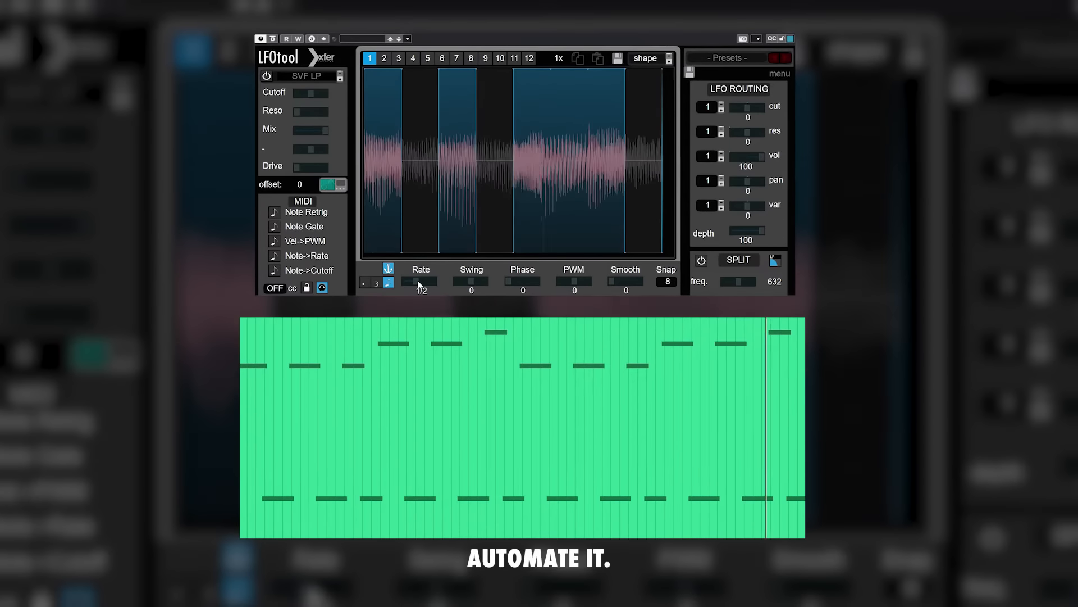
pyautogui.moveTo(418, 285); pyautogui.dragTo(425, 285)
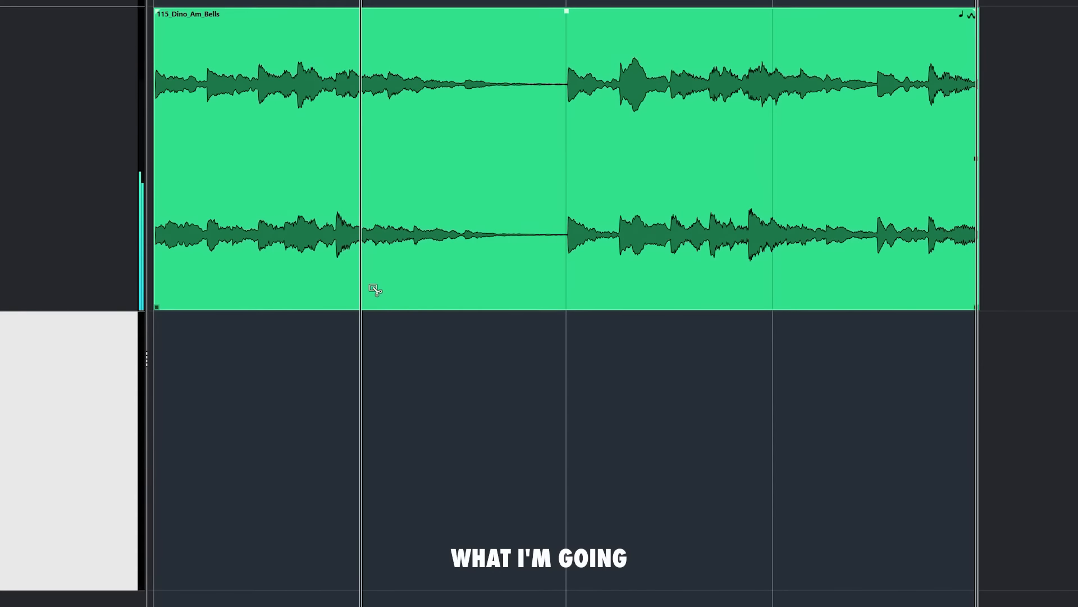
# Step: Duplicate the 115_Dino_Am_Bells clip onto Layer 2 and detune the copy by about -0.23 st in Inner Pitch
pyautogui.moveTo(373, 288); pyautogui.dragTo(541, 429)
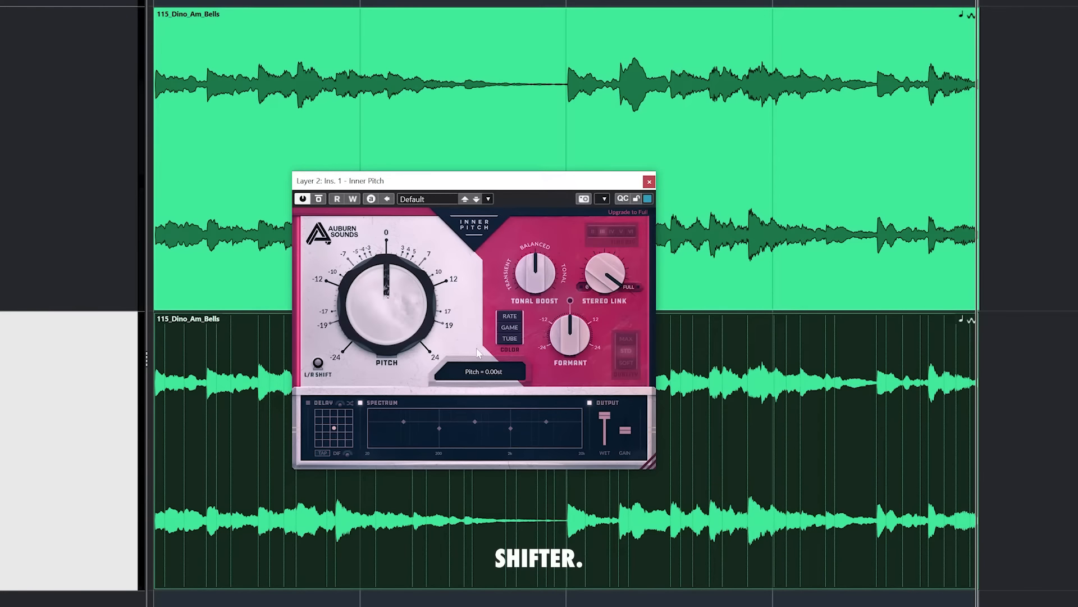
pyautogui.press('space')
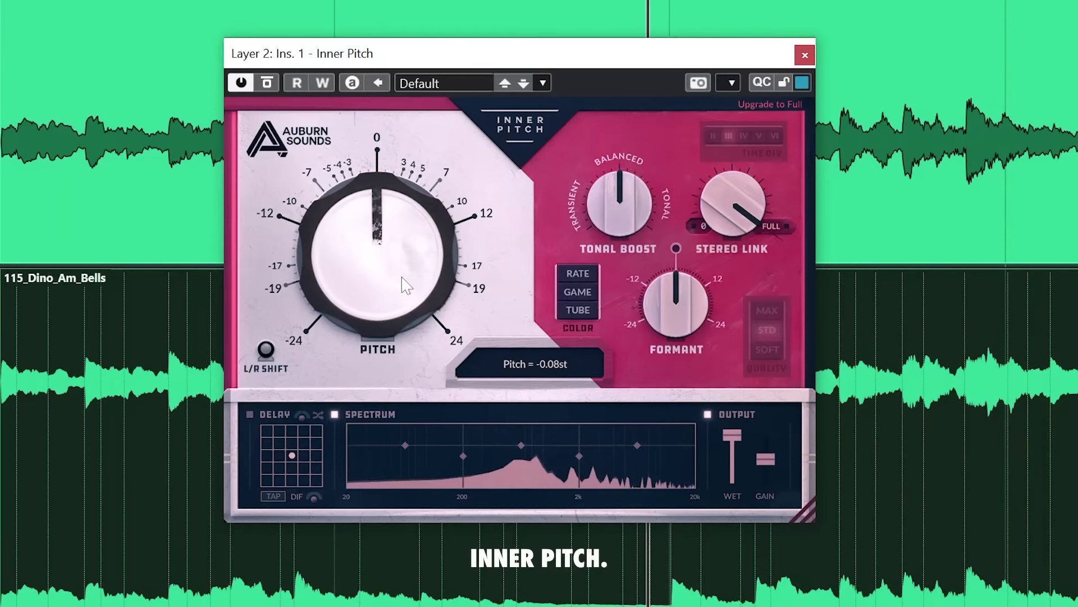
pyautogui.moveTo(406, 286); pyautogui.dragTo(407, 294)
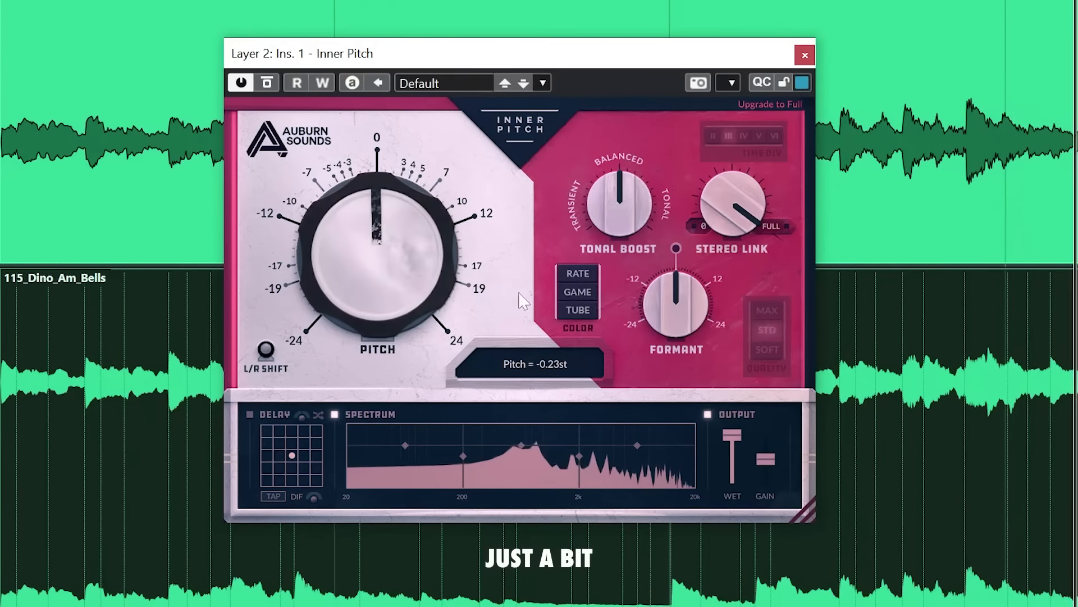
# Step: Set Inner Pitch's tonal boost to 4 and its formant to about 4.59 st
pyautogui.moveTo(627, 227); pyautogui.dragTo(625, 201)
pyautogui.moveTo(621, 137); pyautogui.dragTo(634, 256)
pyautogui.moveTo(646, 348); pyautogui.dragTo(650, 154)
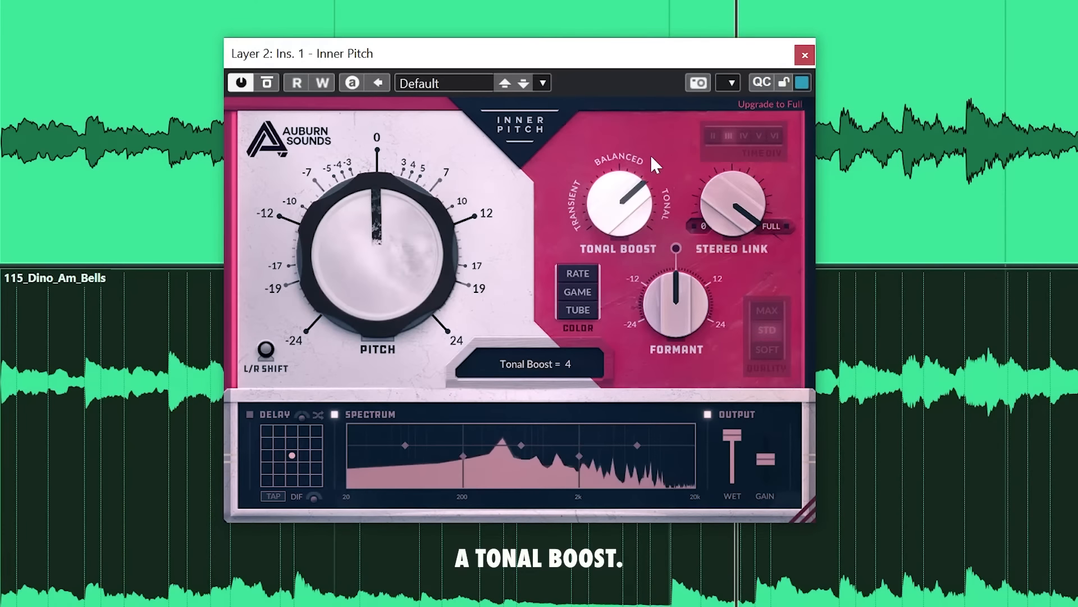
pyautogui.moveTo(678, 298)
pyautogui.mouseDown()
pyautogui.moveTo(682, 255)
pyautogui.moveTo(690, 286)
pyautogui.mouseUp()
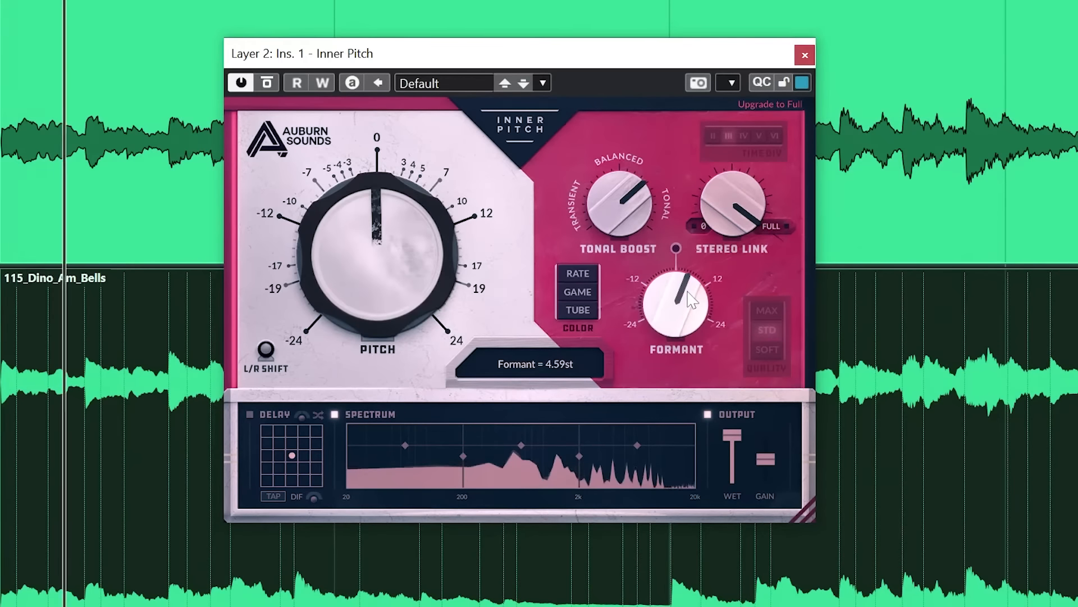
# Step: Lower Inner Pitch's pitch to -12 st and readjust the formant, sweeping it between about -17 st and 1.5 st
pyautogui.moveTo(370, 242); pyautogui.dragTo(374, 283)
pyautogui.moveTo(385, 421); pyautogui.dragTo(392, 597)
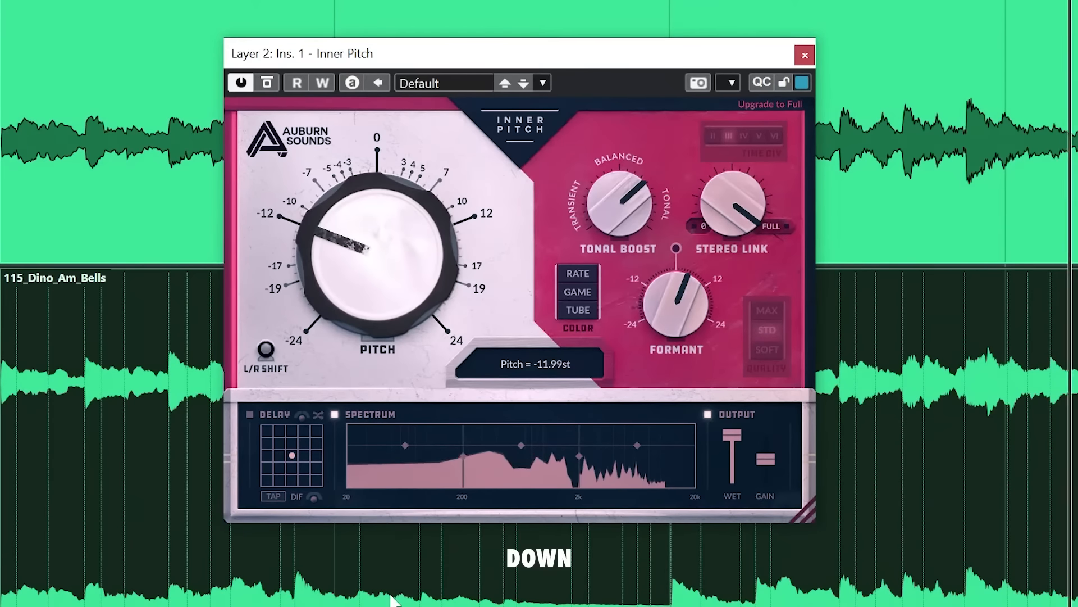
pyautogui.moveTo(690, 297); pyautogui.dragTo(695, 322)
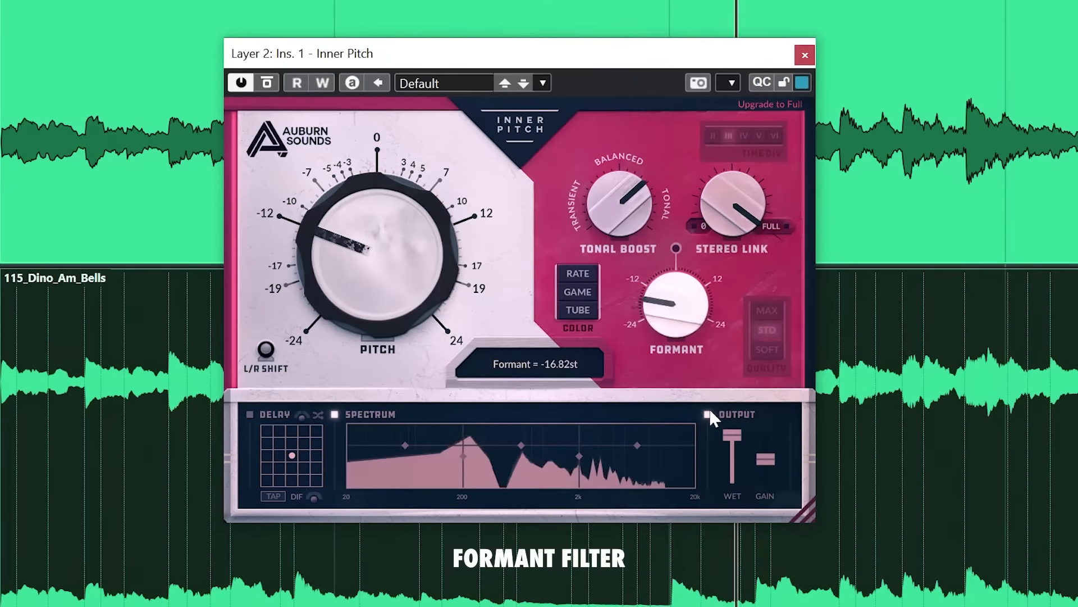
pyautogui.moveTo(711, 419); pyautogui.dragTo(702, 311)
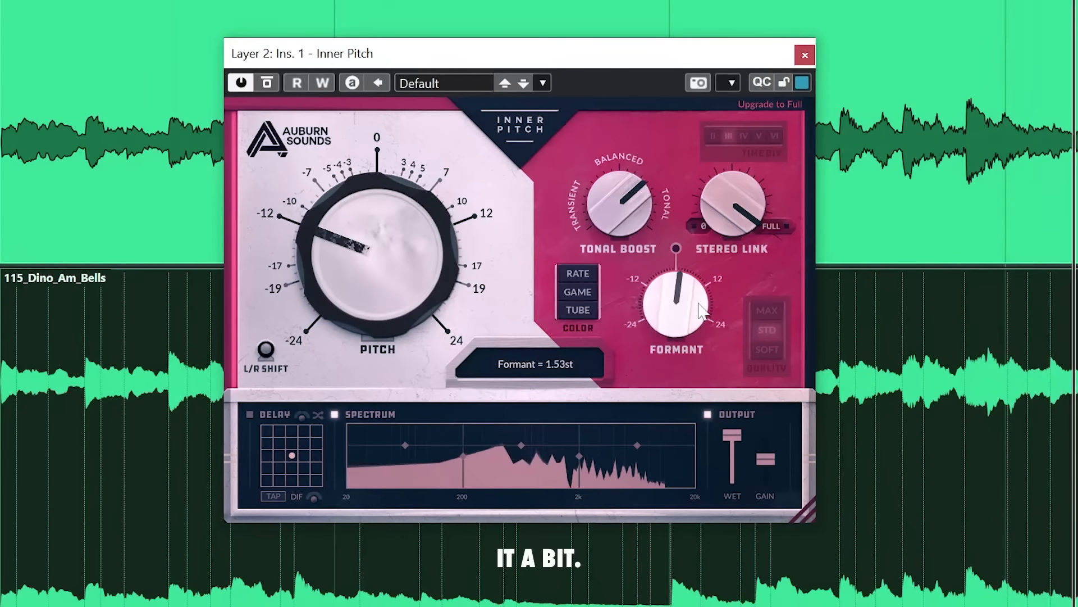
pyautogui.moveTo(698, 262); pyautogui.dragTo(705, 284)
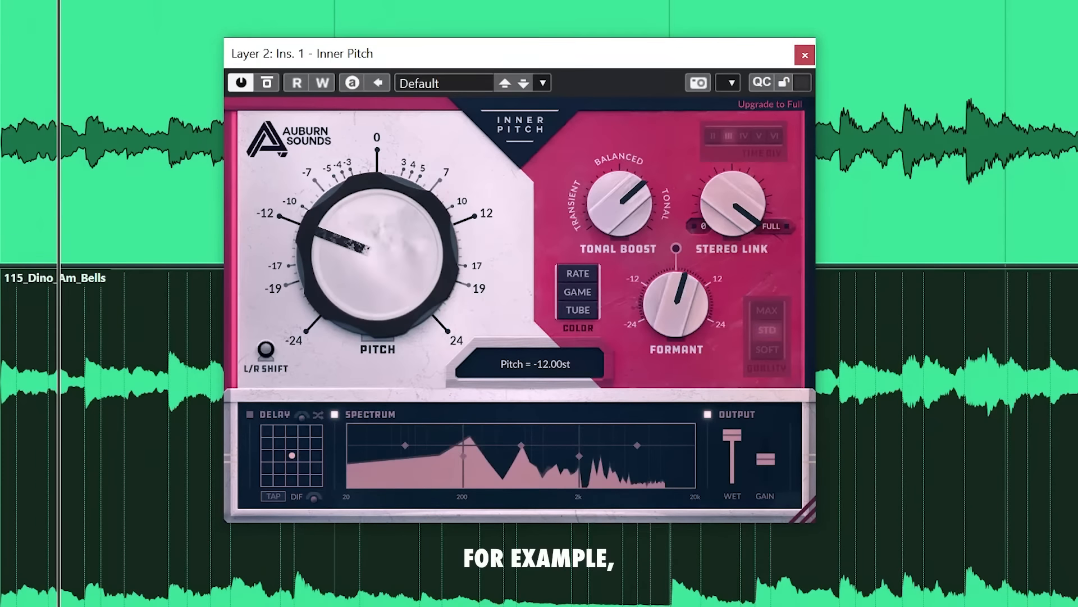
# Step: Reduce the mix of Layer 2's Bitcrusher to about 52%
pyautogui.moveTo(771, 282); pyautogui.dragTo(972, 56)
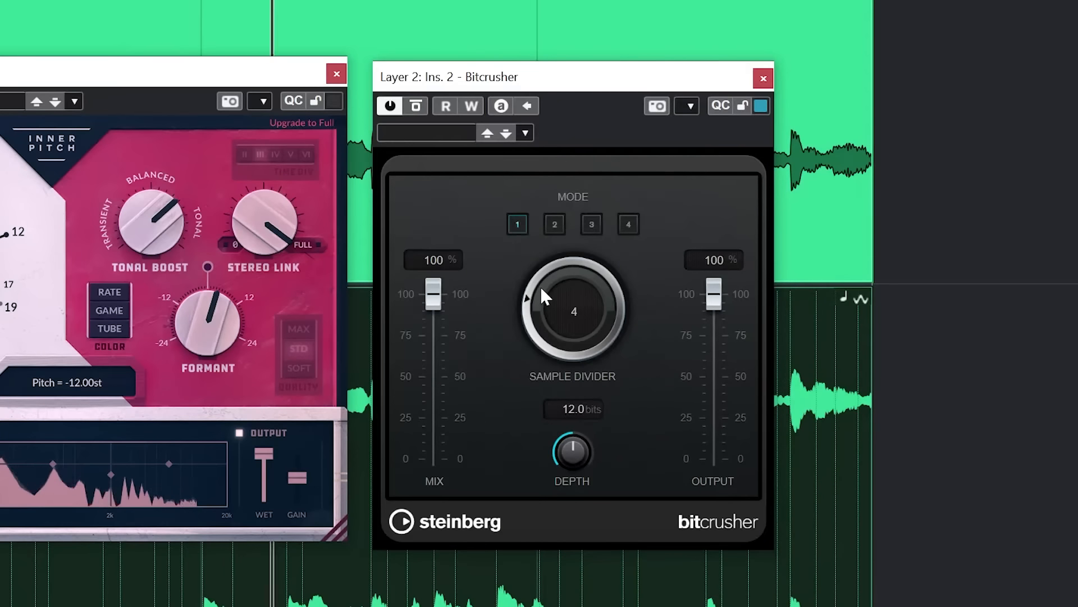
pyautogui.moveTo(440, 296); pyautogui.dragTo(455, 377)
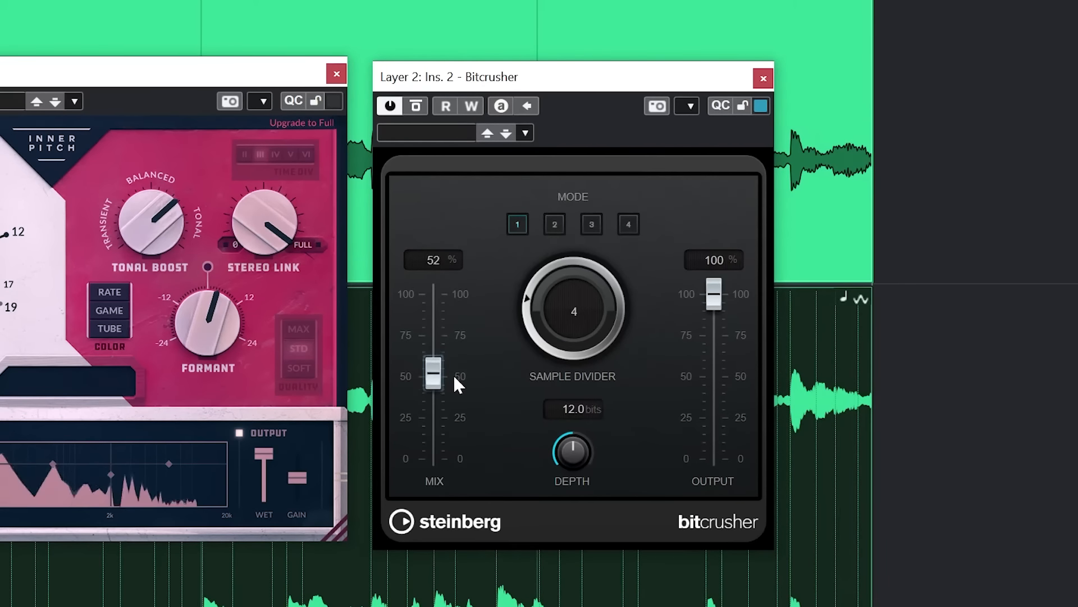
pyautogui.moveTo(457, 388); pyautogui.dragTo(456, 374)
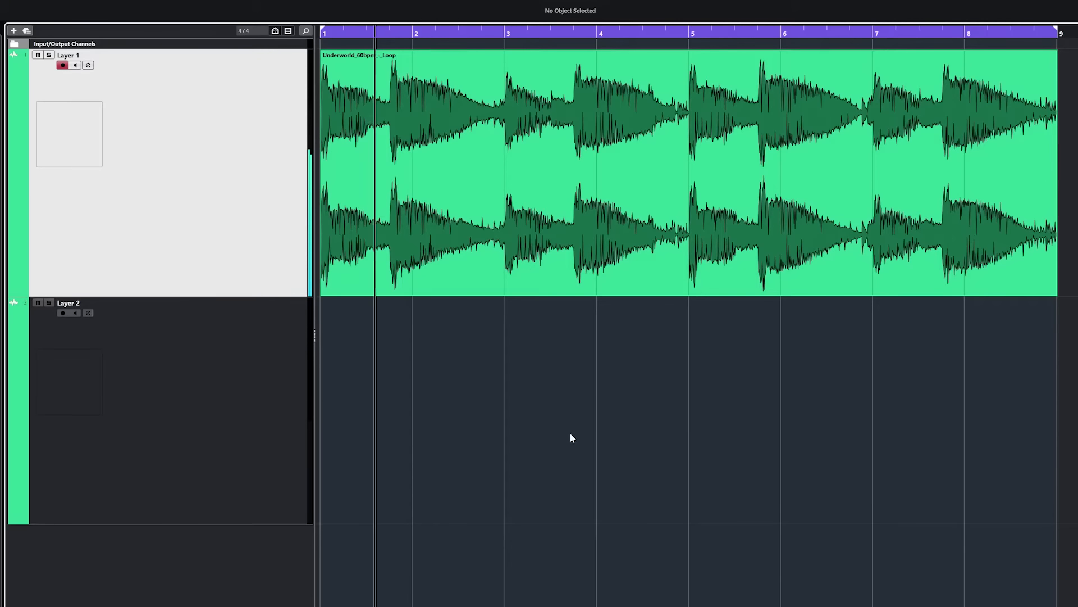
# Step: Duplicate the Underworld_60bpm loop onto the Layer 2 track and select that track
pyautogui.moveTo(483, 278); pyautogui.dragTo(479, 336)
pyautogui.click(214, 392)
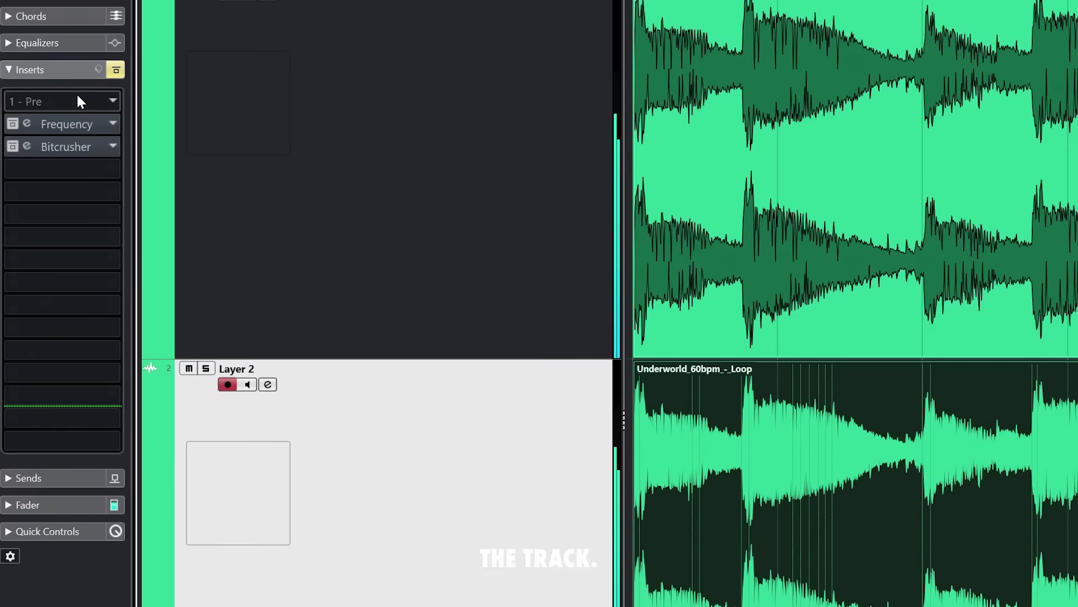
# Step: Add Inner Pitch to Layer 2's first insert slot and lower its pitch
pyautogui.click(77, 95)
pyautogui.write('inner')
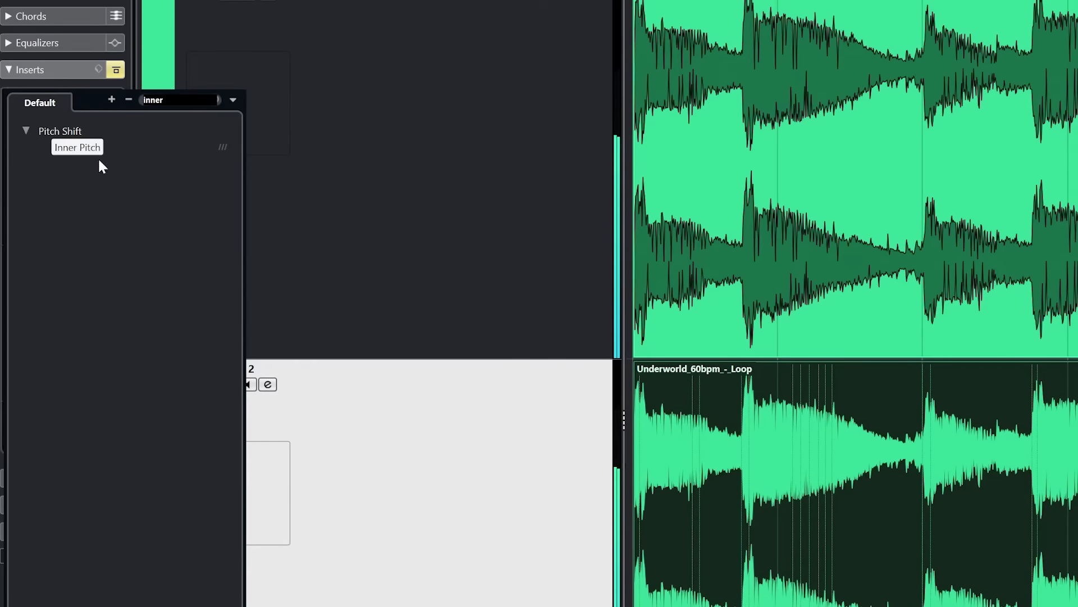
pyautogui.click(84, 148)
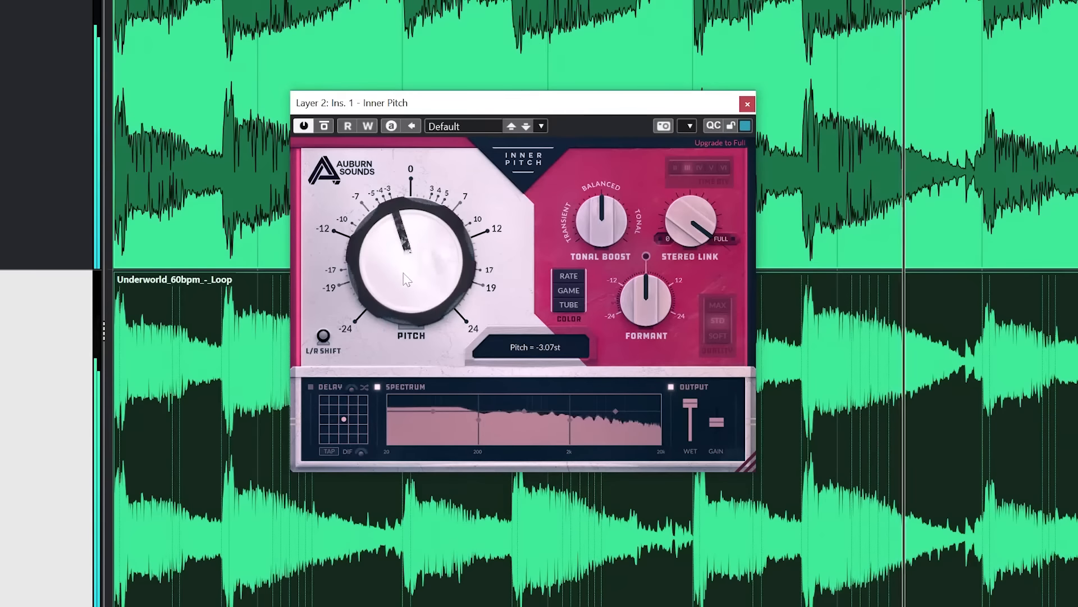
pyautogui.moveTo(407, 279); pyautogui.dragTo(449, 490)
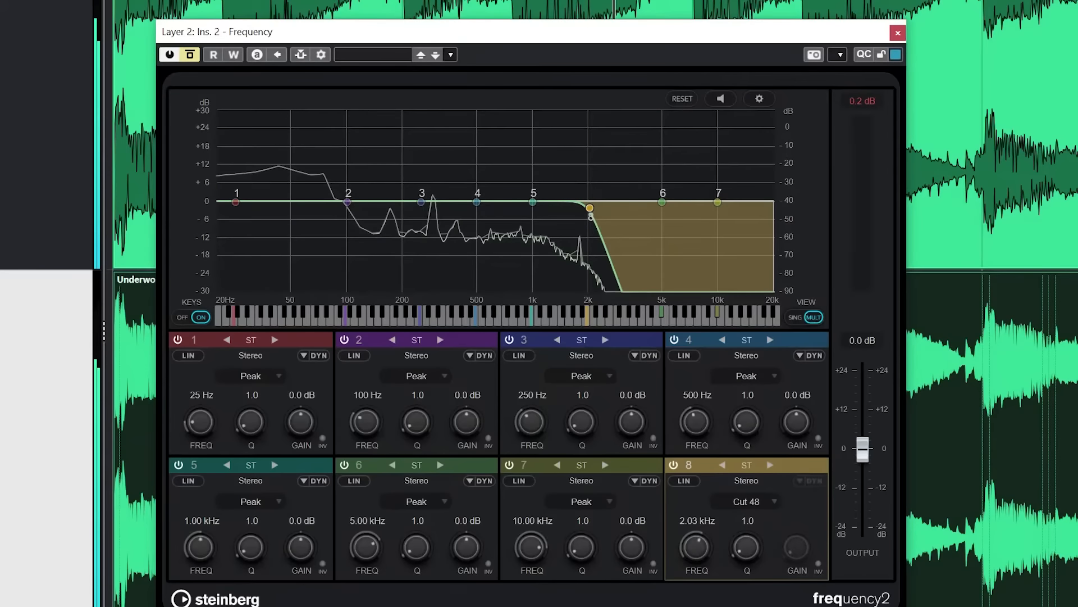
# Step: Set the Frequency EQ's band 8 high cut to about 1.73 kHz with a Q of 2.7, and adjust the Bitcrusher mix
pyautogui.moveTo(592, 207); pyautogui.dragTo(573, 185)
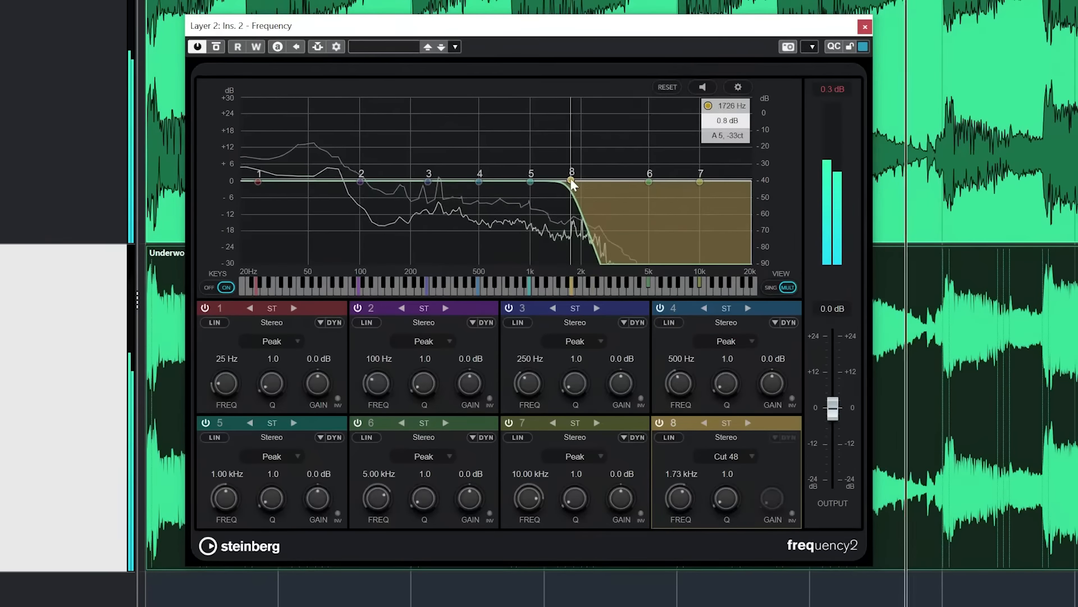
pyautogui.moveTo(731, 492); pyautogui.dragTo(721, 473)
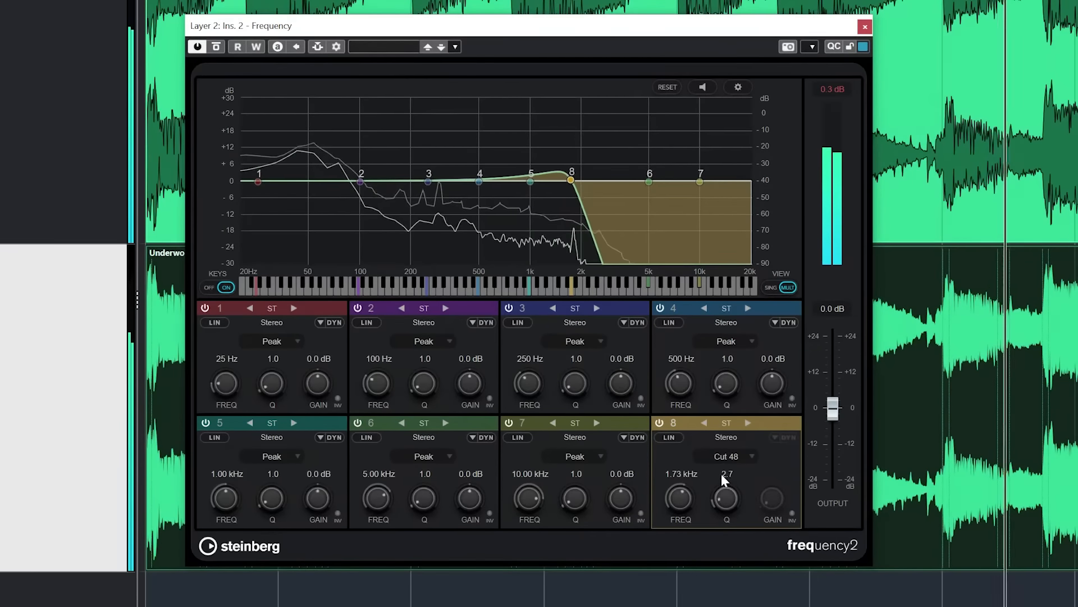
pyautogui.moveTo(571, 180)
pyautogui.mouseDown()
pyautogui.moveTo(474, 181)
pyautogui.moveTo(576, 186)
pyautogui.mouseUp()
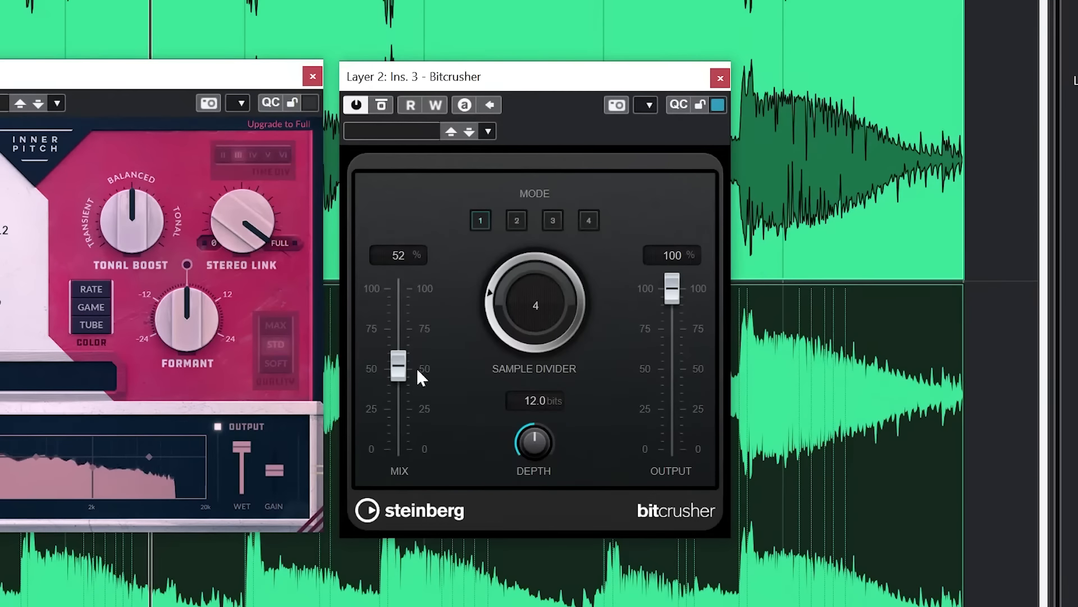
pyautogui.moveTo(407, 375)
pyautogui.mouseDown()
pyautogui.moveTo(409, 387)
pyautogui.moveTo(426, 370)
pyautogui.mouseUp()
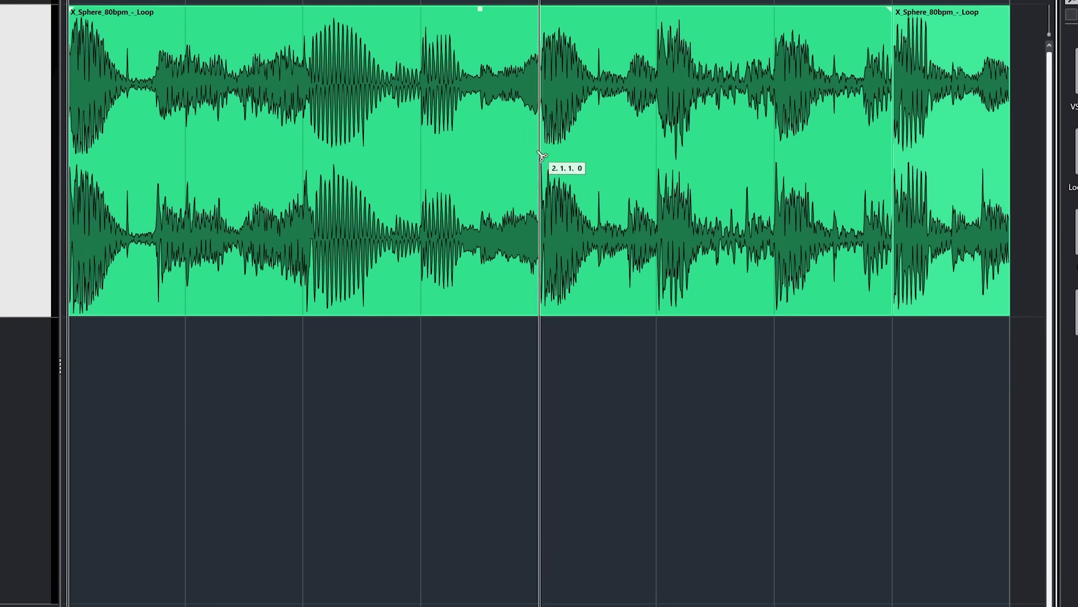
# Step: Split the X_Sphere_80bpm loop on the upper track at beats 1.4, 2.1, 2.2 and 2.3
pyautogui.click(462, 137)
pyautogui.click(663, 137)
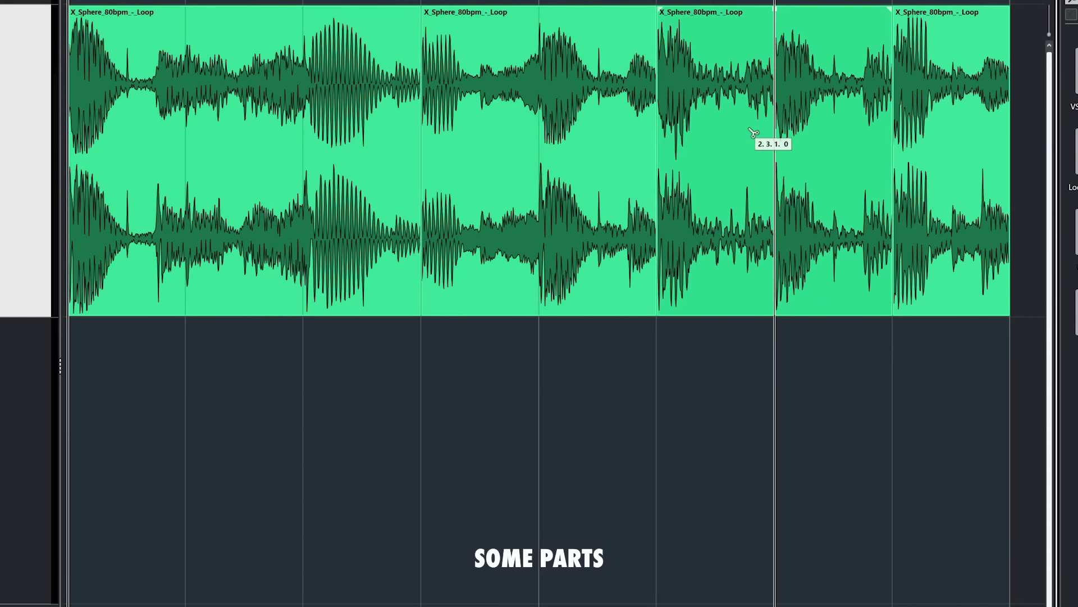
pyautogui.click(752, 135)
pyautogui.press('1')
pyautogui.click(499, 225)
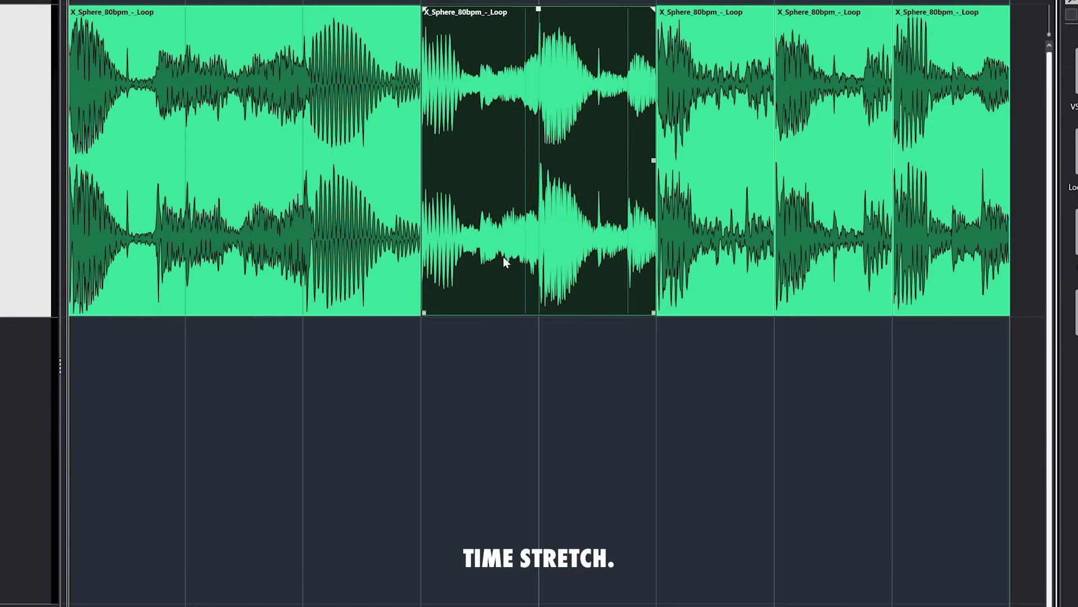
pyautogui.keyDown('alt'); pyautogui.click(553, 228); pyautogui.keyUp('alt')
# Step: Copy the loop slices at beats 1.4, 2.2 and 2.4 onto the empty track below
pyautogui.moveTo(494, 239); pyautogui.dragTo(492, 368)
pyautogui.moveTo(713, 230); pyautogui.dragTo(720, 368)
pyautogui.moveTo(927, 261); pyautogui.dragTo(927, 398)
# Step: Time-stretch the three copied slices to 200% with the elastique Pro - Formant Tape algorithm, processing them as new versions
pyautogui.moveTo(457, 407); pyautogui.dragTo(928, 457)
pyautogui.hotkey('ctrl', 'z')
pyautogui.moveTo(341, 393); pyautogui.dragTo(921, 516)
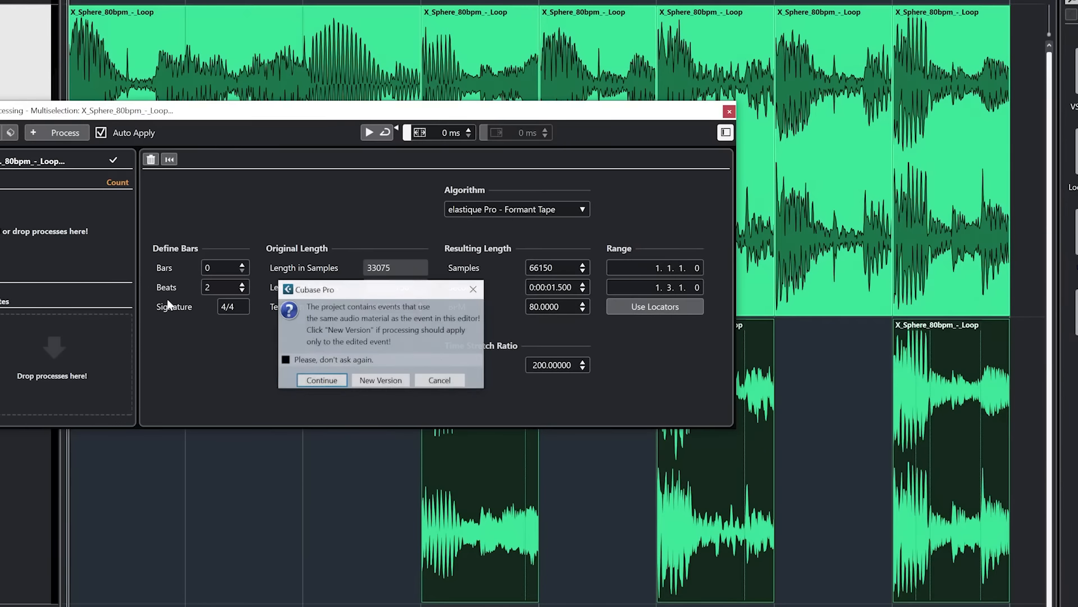
pyautogui.click(378, 378)
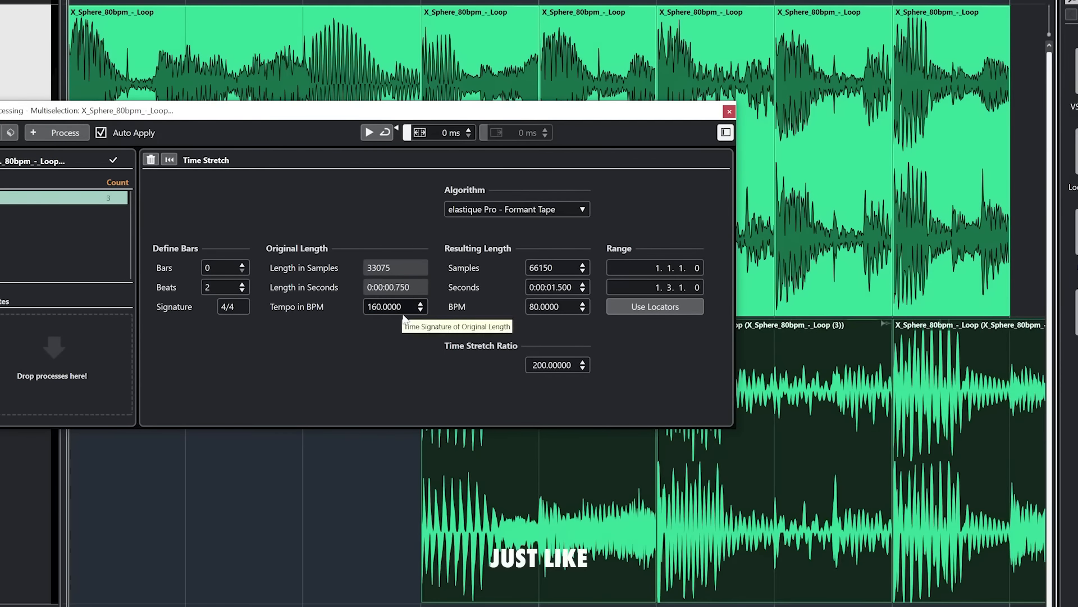
pyautogui.click(729, 112)
# Step: Shorten the three stretched slices to one beat each, removing the leftover after beat 3.1
pyautogui.click(616, 556)
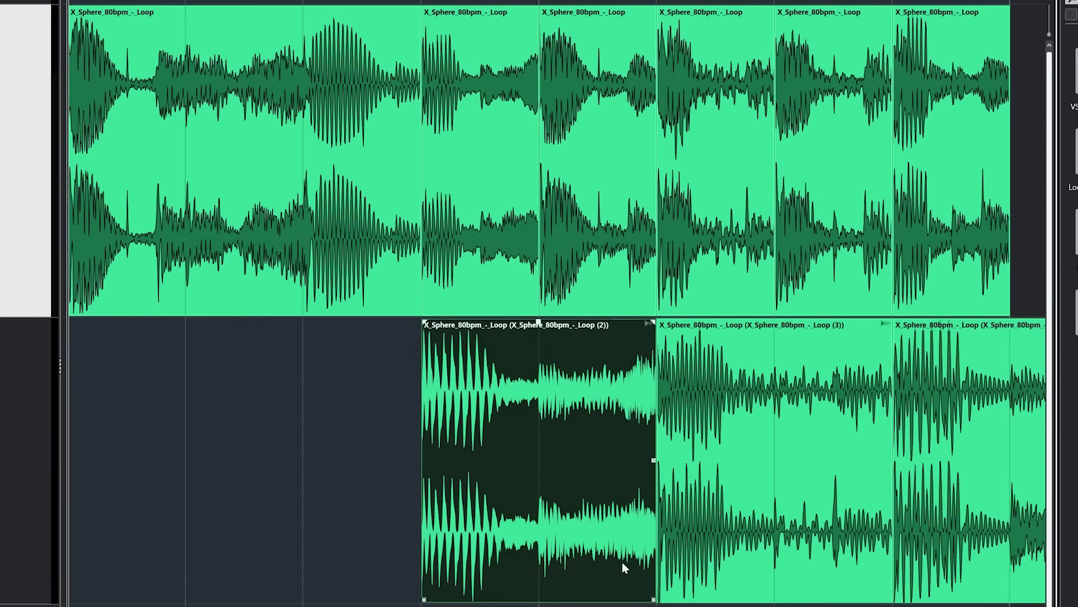
pyautogui.moveTo(653, 599); pyautogui.dragTo(573, 597)
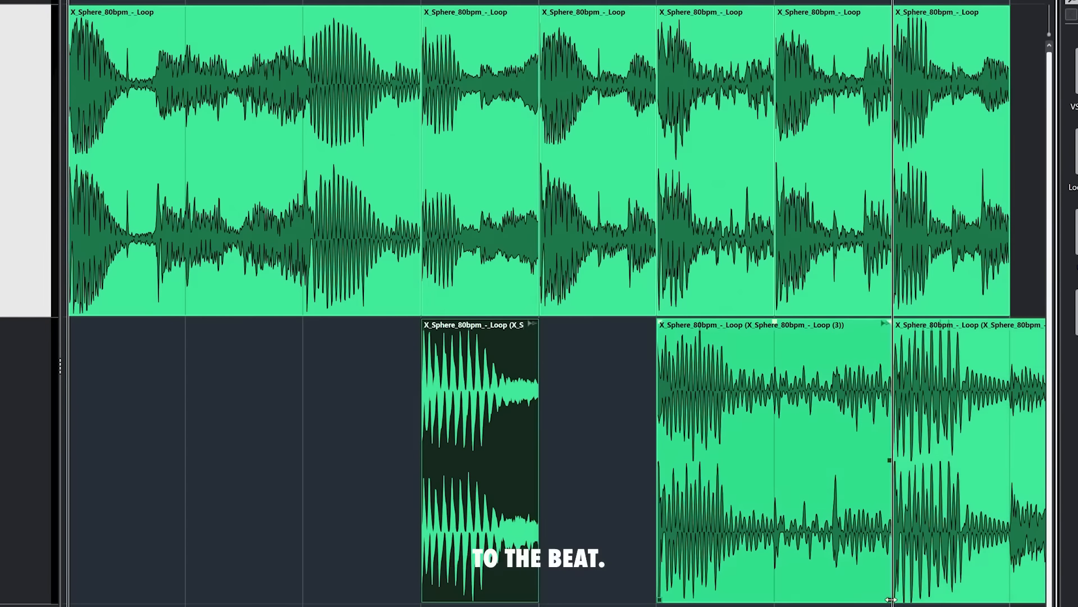
pyautogui.moveTo(889, 599); pyautogui.dragTo(792, 597)
pyautogui.keyDown('alt'); pyautogui.click(1019, 517); pyautogui.keyUp('alt')
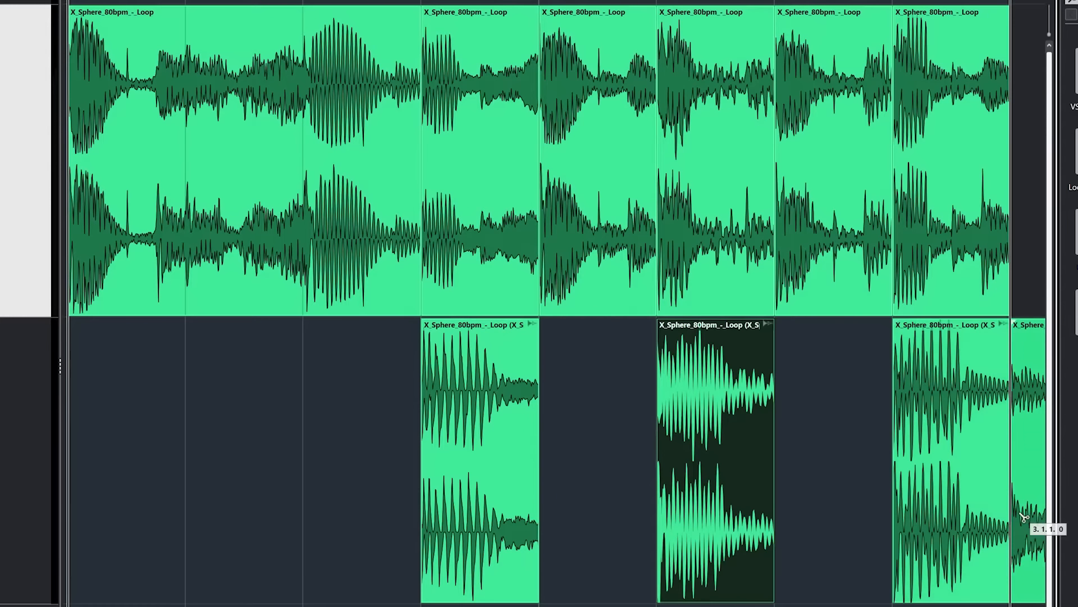
pyautogui.click(1028, 512)
pyautogui.press('Delete')
# Step: Delete the original upper-track slices at beats 2.4, 2.2 and 1.4, and play the result
pyautogui.click(964, 269)
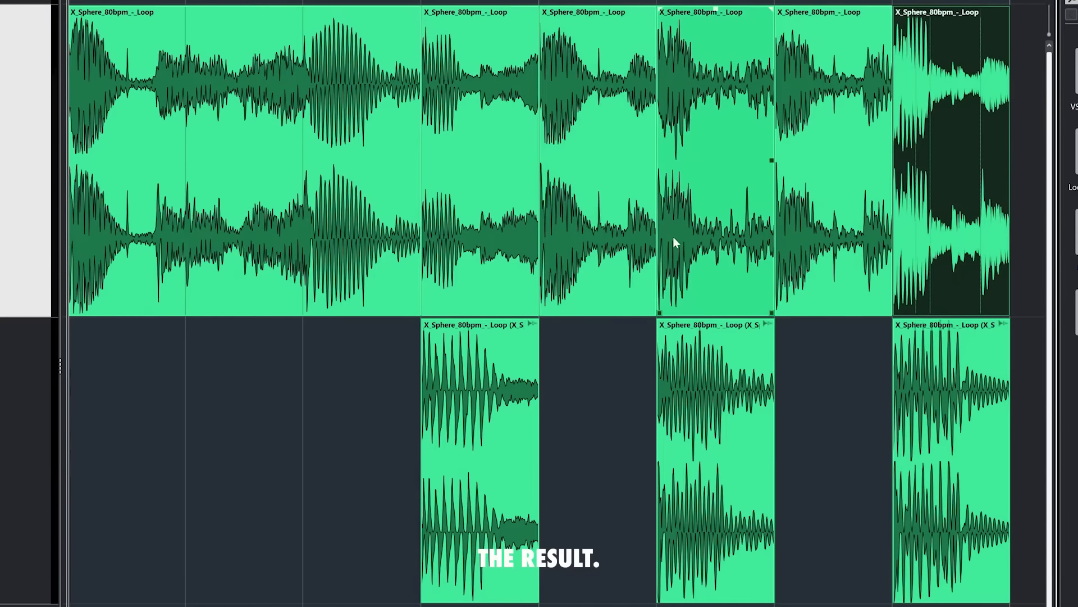
pyautogui.press('Delete')
pyautogui.click(715, 236)
pyautogui.press('Delete')
pyautogui.click(467, 213)
pyautogui.press('Delete')
pyautogui.press('space')
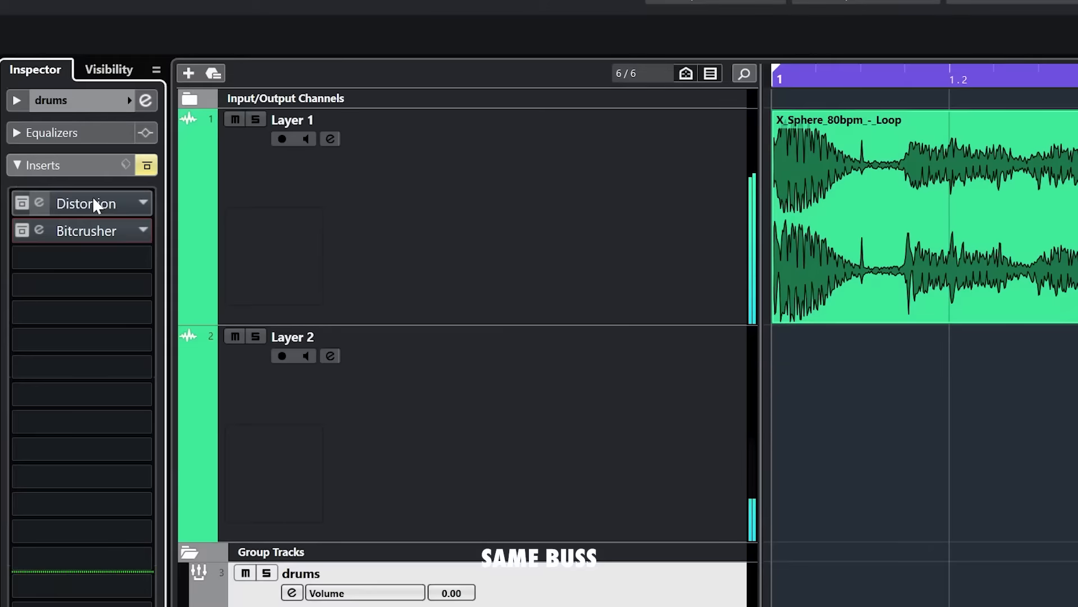
# Step: Enable the drums group's Distortion with a boost of 0.5 and a feedback of 5.7
pyautogui.click(95, 204)
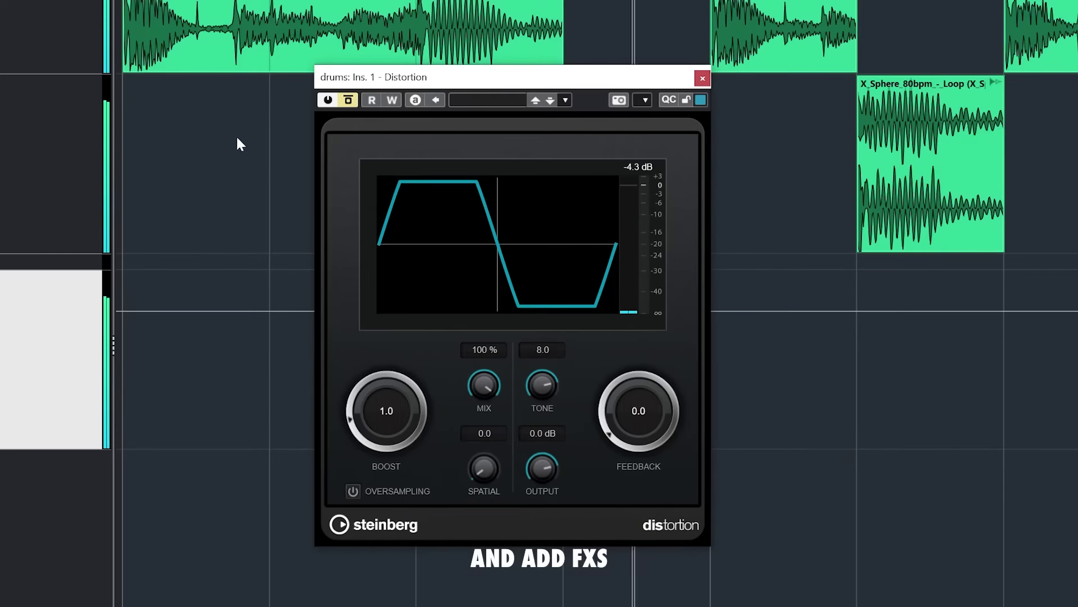
pyautogui.moveTo(386, 356); pyautogui.dragTo(402, 416)
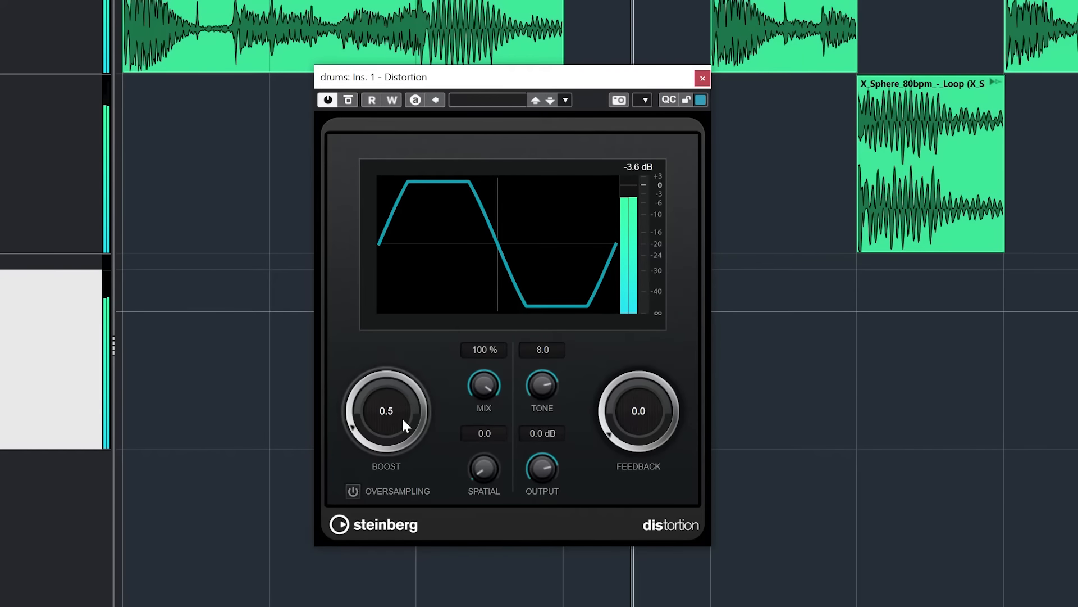
pyautogui.moveTo(638, 419); pyautogui.dragTo(615, 313)
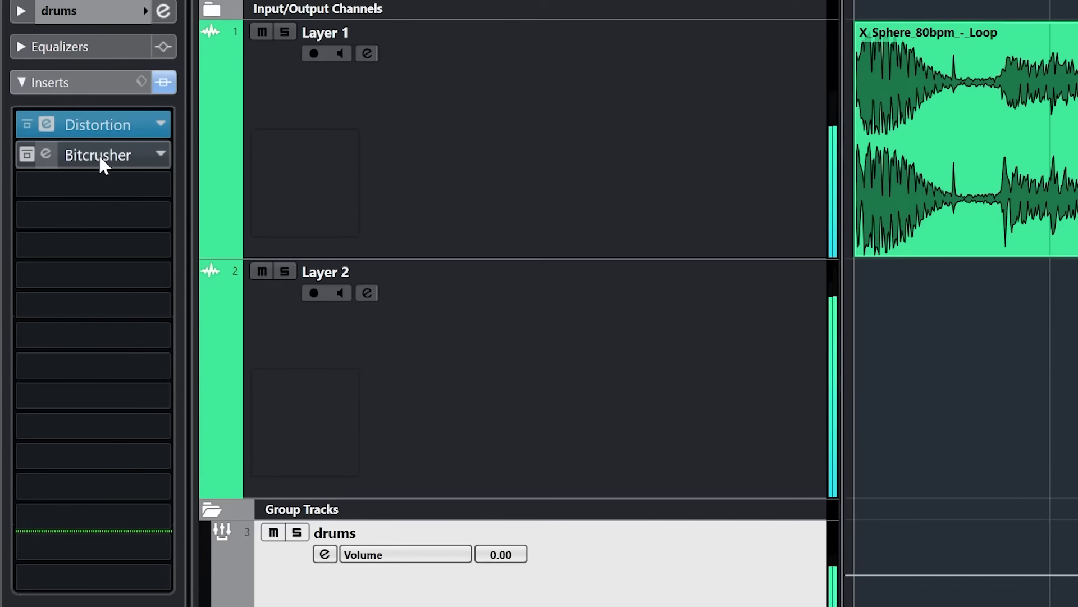
# Step: Enable the drums group's Bitcrusher and set its mix to 98% and sample divider to 17
pyautogui.click(140, 158)
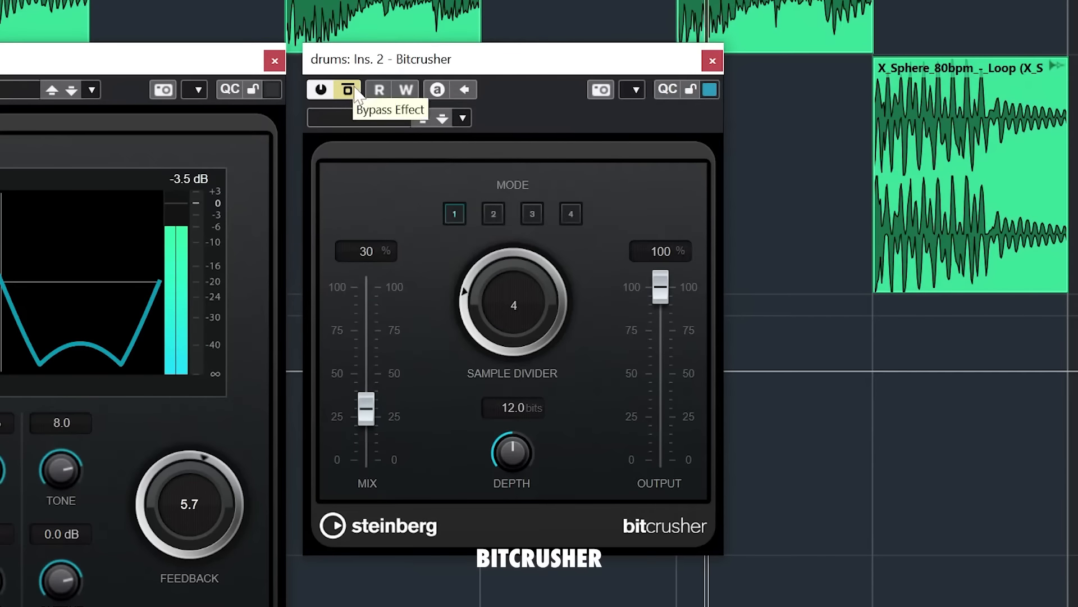
pyautogui.moveTo(380, 405); pyautogui.dragTo(391, 289)
pyautogui.moveTo(475, 308); pyautogui.dragTo(483, 267)
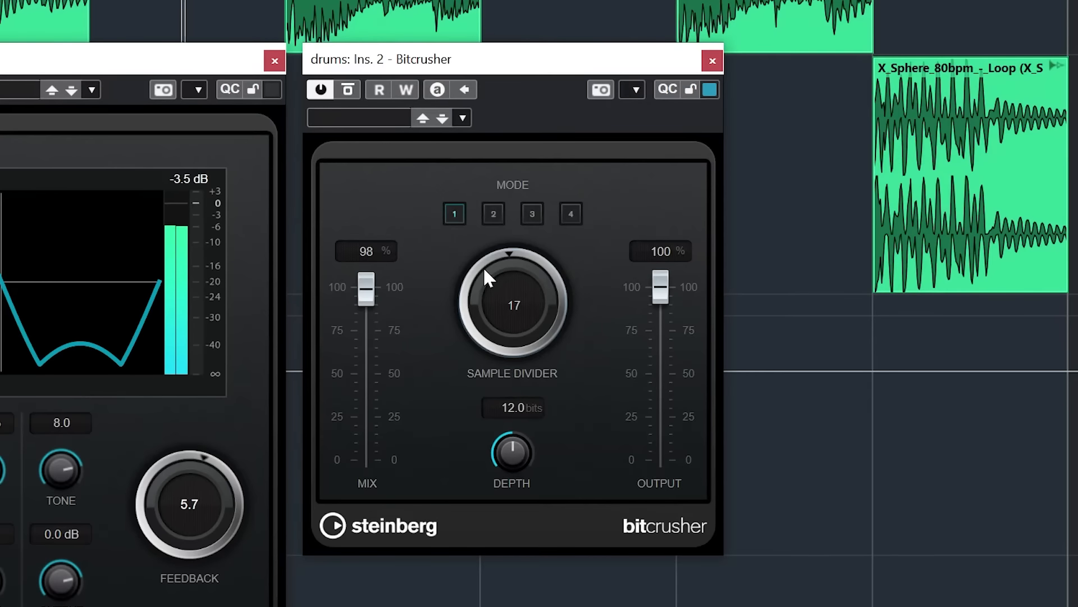